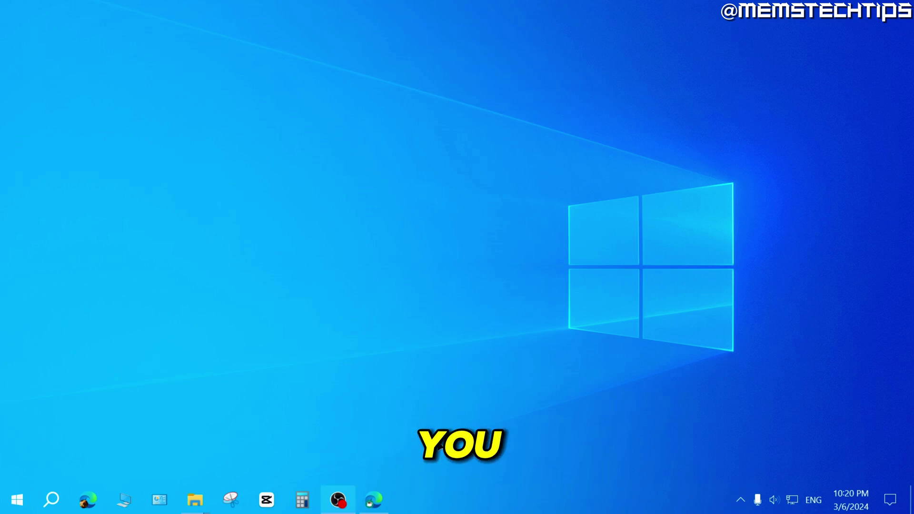
Step: In Edge, search Google for 'vmware player' and open the VMware Workstation Player product page
click(373, 499)
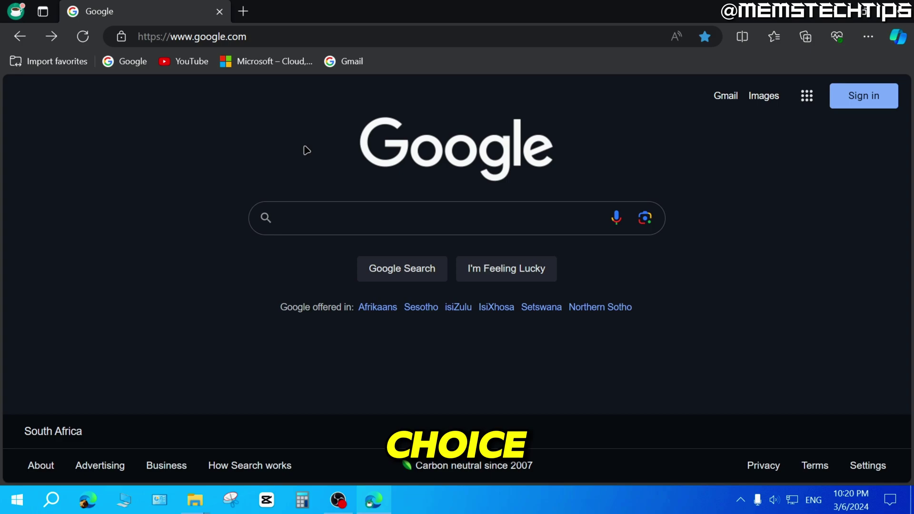
click(310, 227)
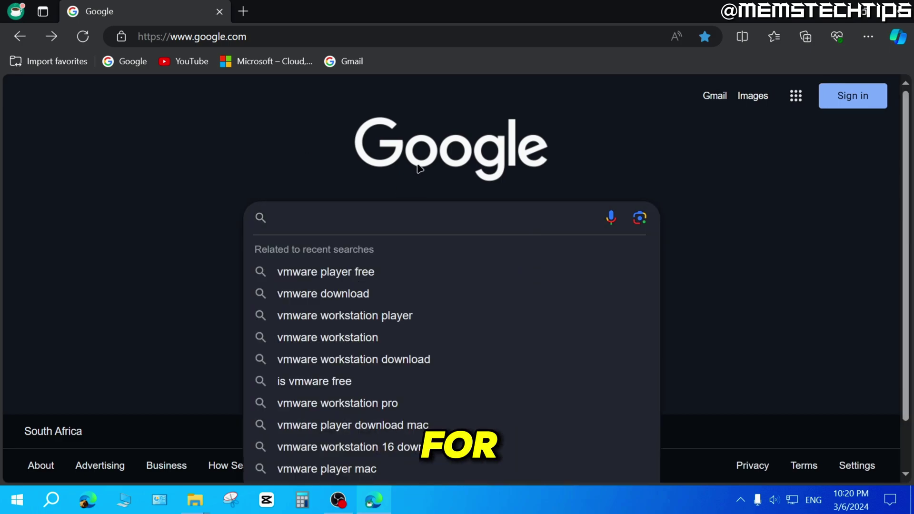
text(vmware playe)
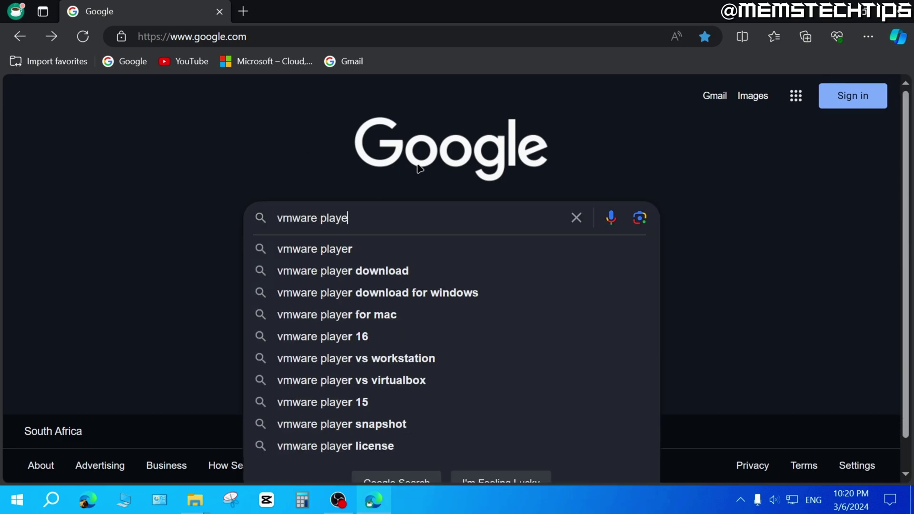
text(r)
key(Return)
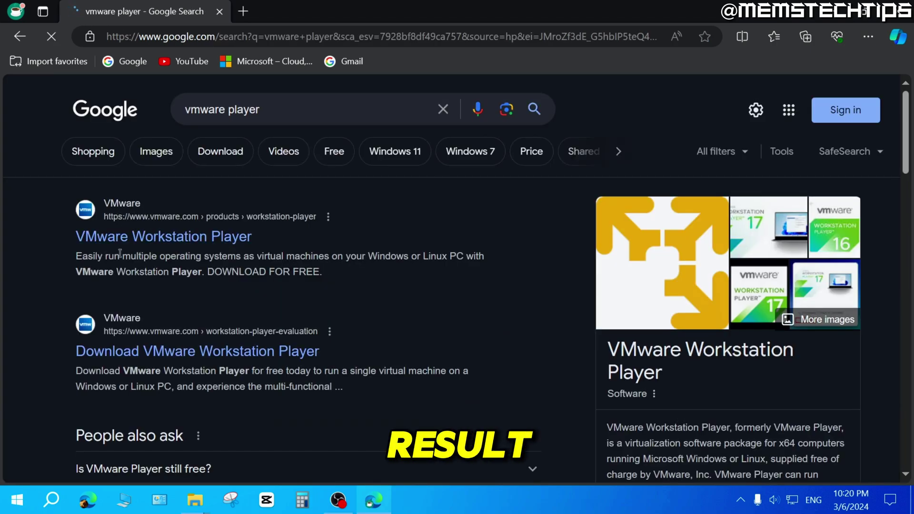
click(172, 238)
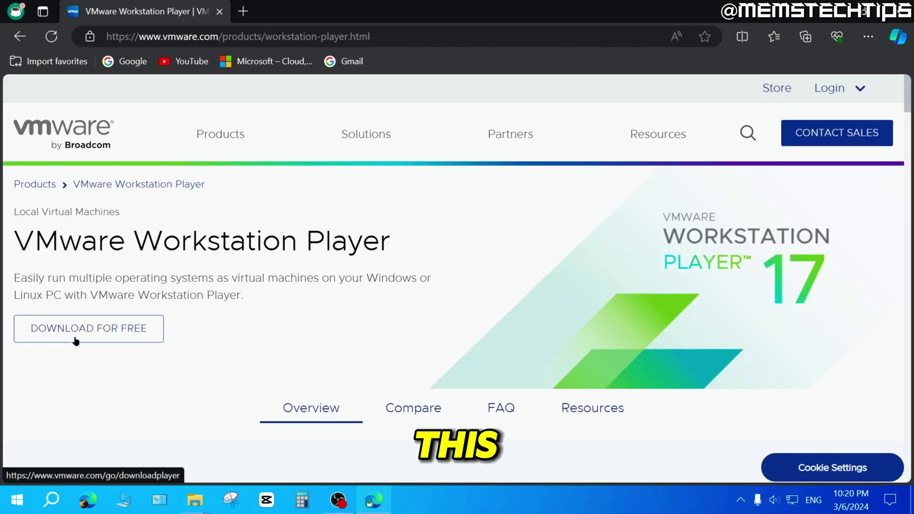
Step: From the free download page, open the VMware Workstation Player 17.5.1 downloads listing
click(96, 332)
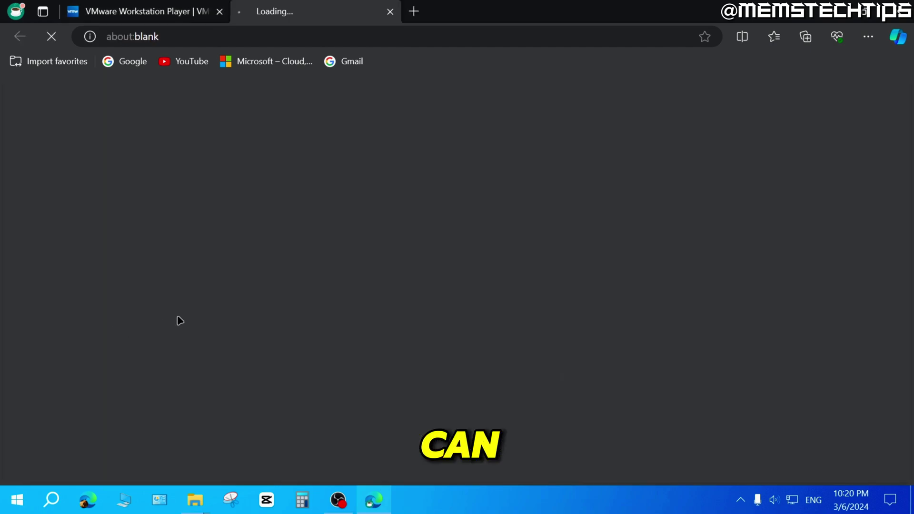
scroll(569, 238, down, 1)
scroll(569, 238, down, 2)
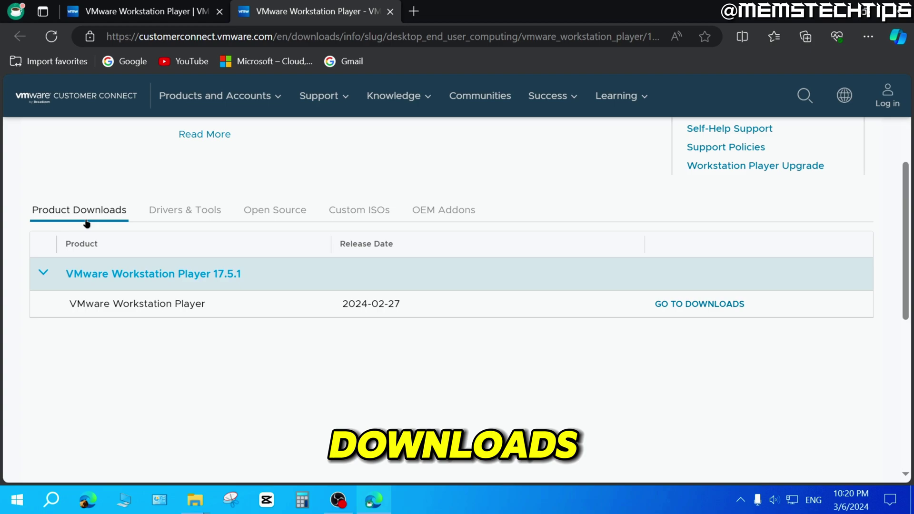
click(683, 304)
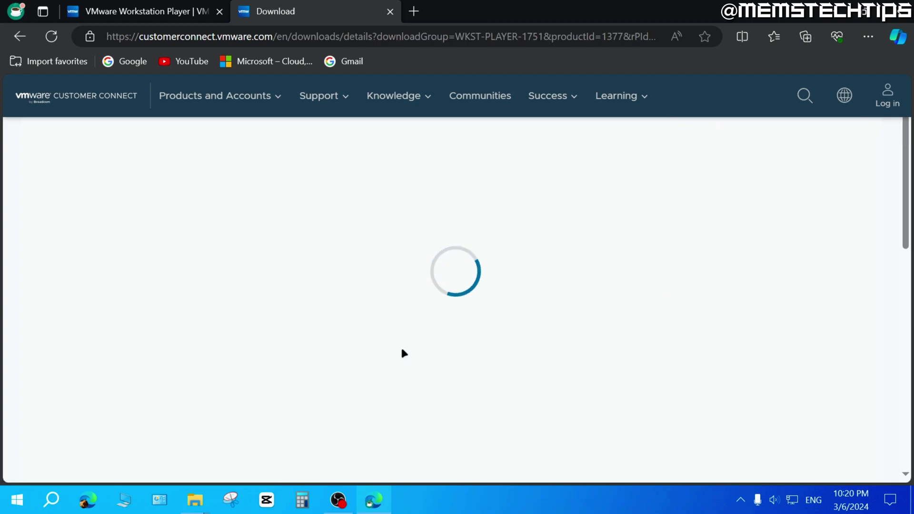
scroll(592, 308, down, 2)
scroll(593, 307, down, 1)
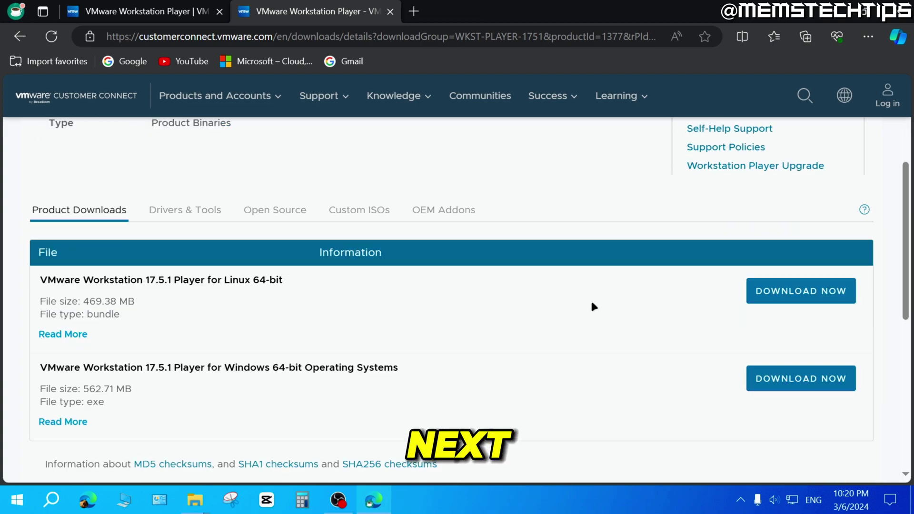
scroll(592, 308, down, 2)
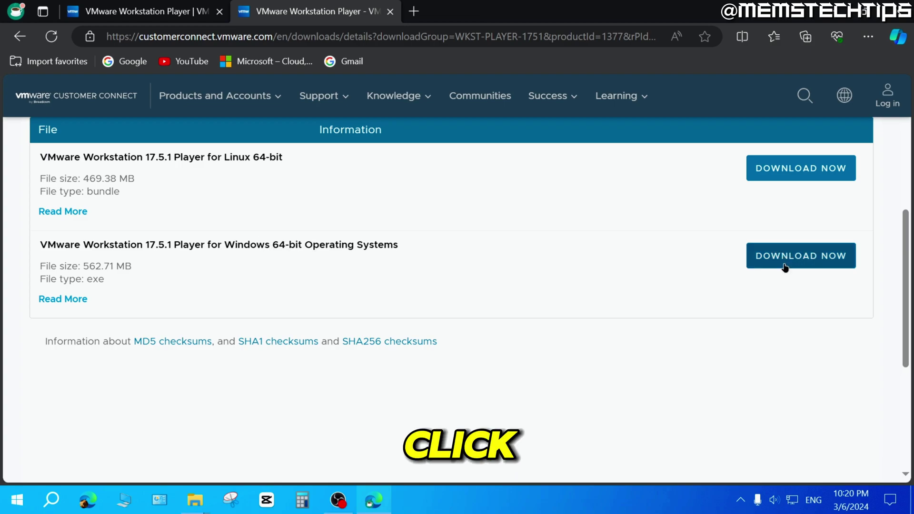
Step: Download the Workstation 17.5.1 Player installer for Windows 64-bit and run it
click(810, 257)
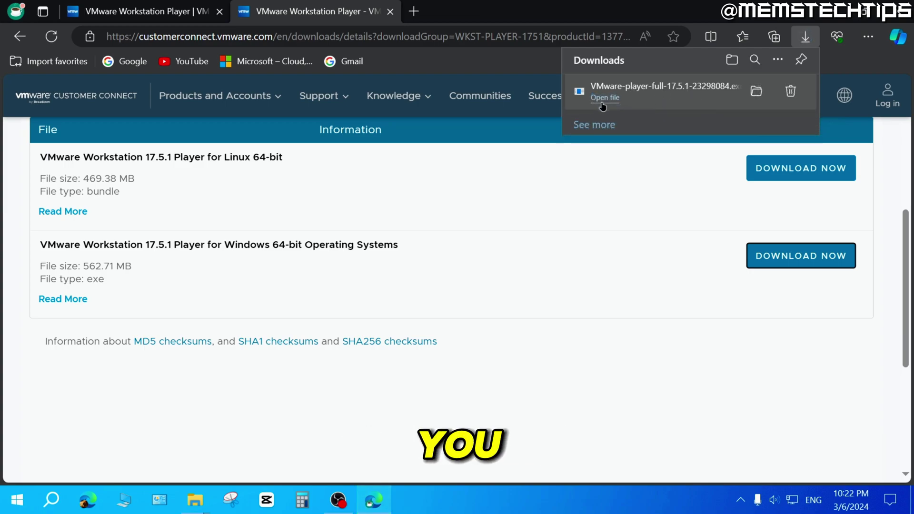
click(613, 98)
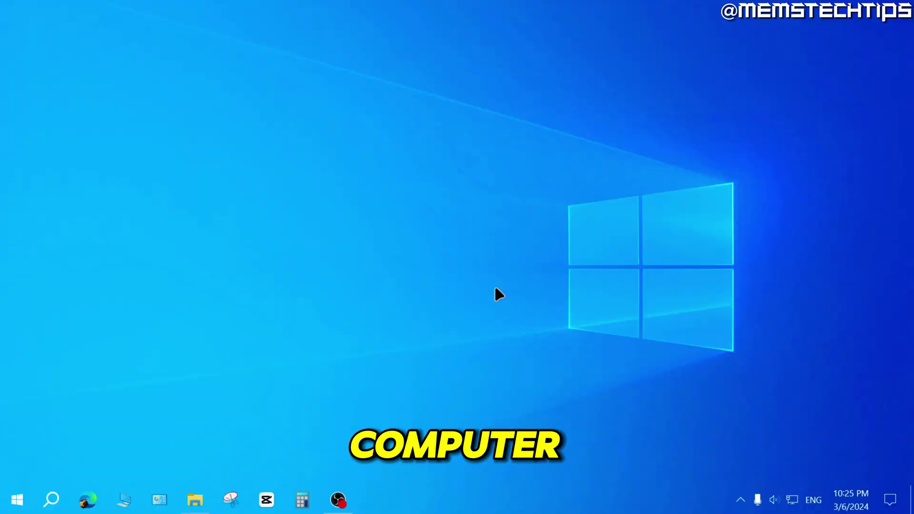
Step: Run VMware-player-full-17.5.1-23298084.exe from the Downloads folder
click(195, 500)
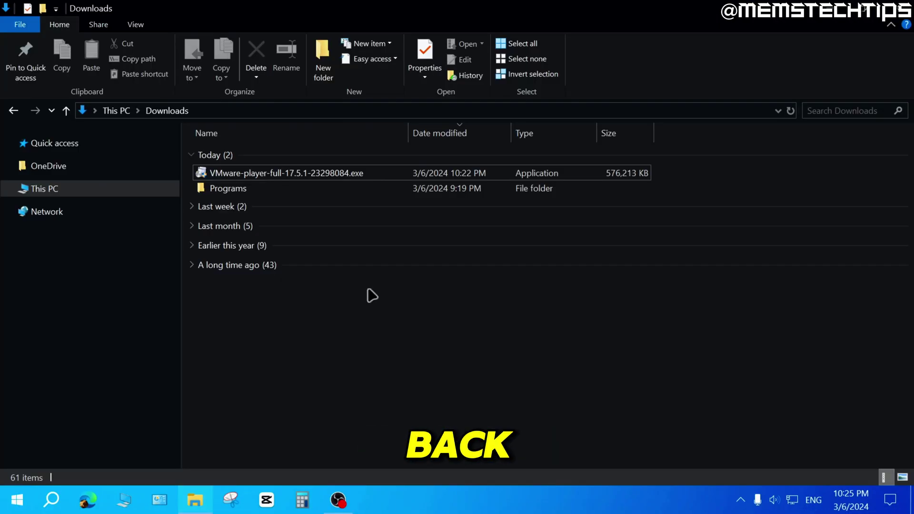
click(276, 179)
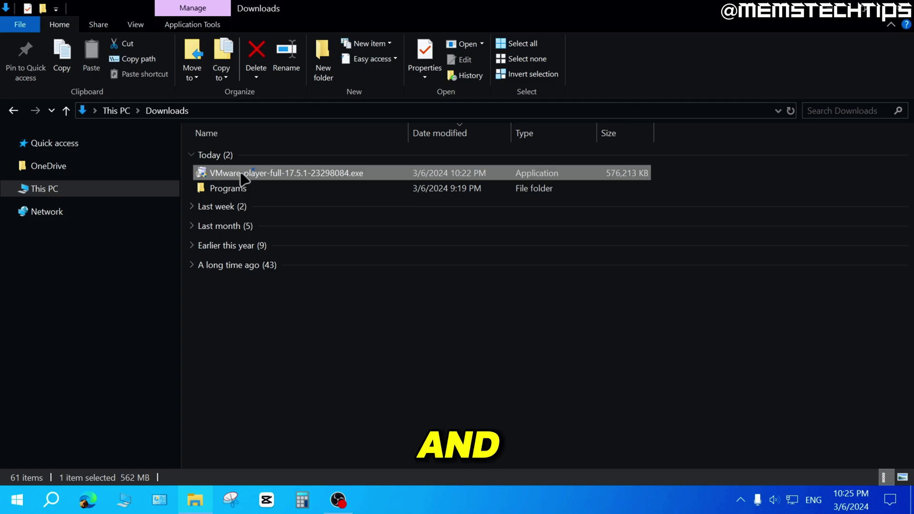
double_click(298, 177)
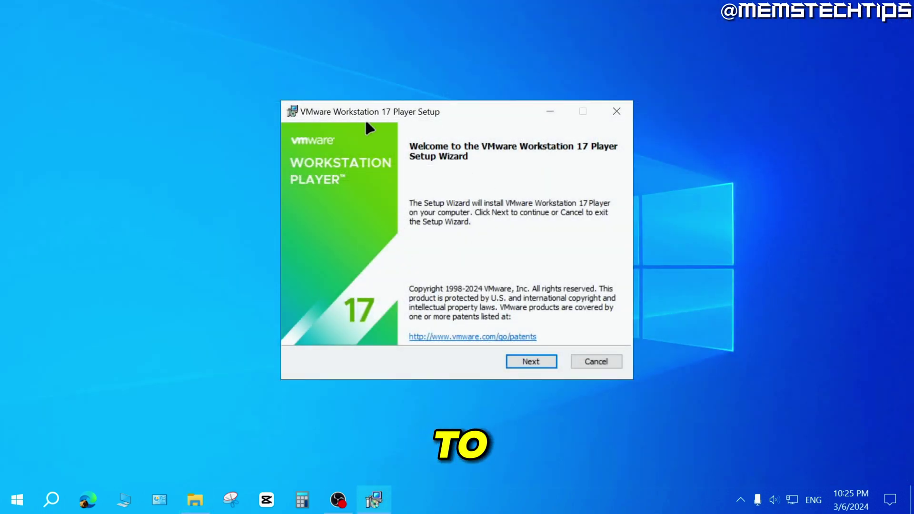
Step: Accept the license terms and turn on the Enhanced Keyboard Driver in Custom Setup
click(546, 361)
click(304, 330)
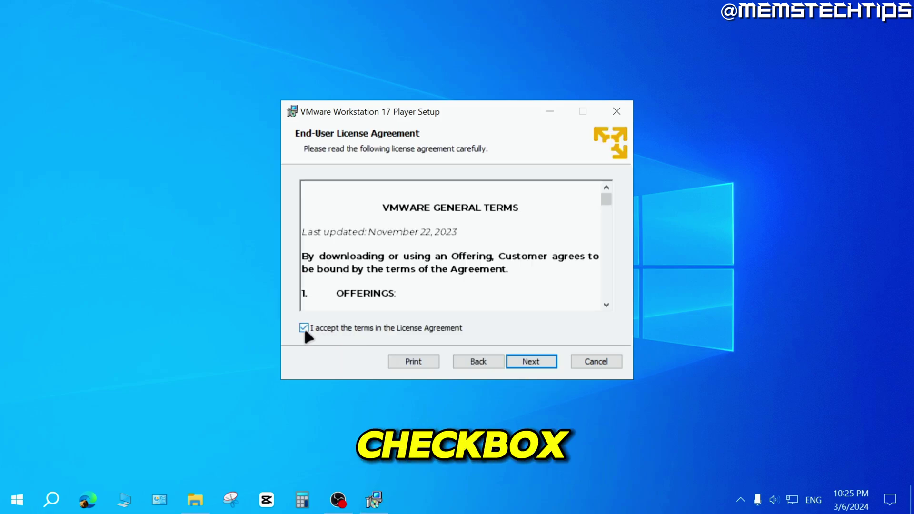
click(544, 357)
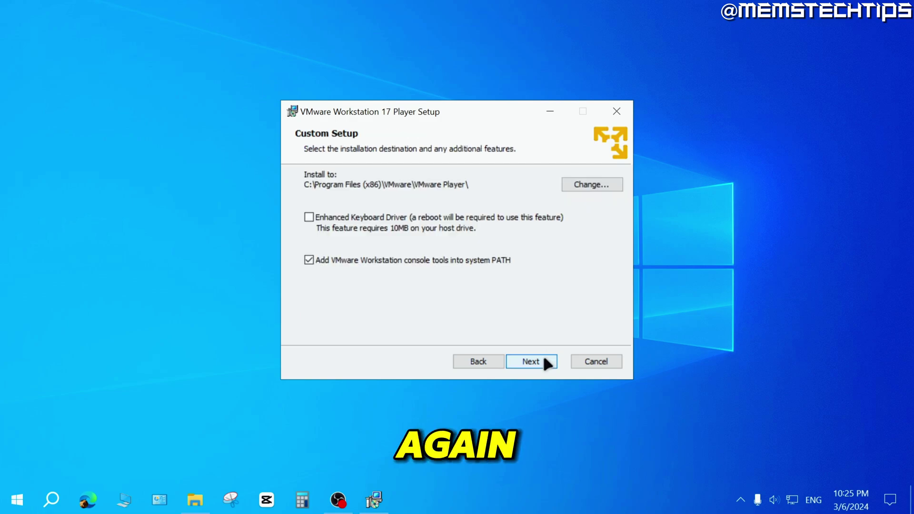
click(312, 217)
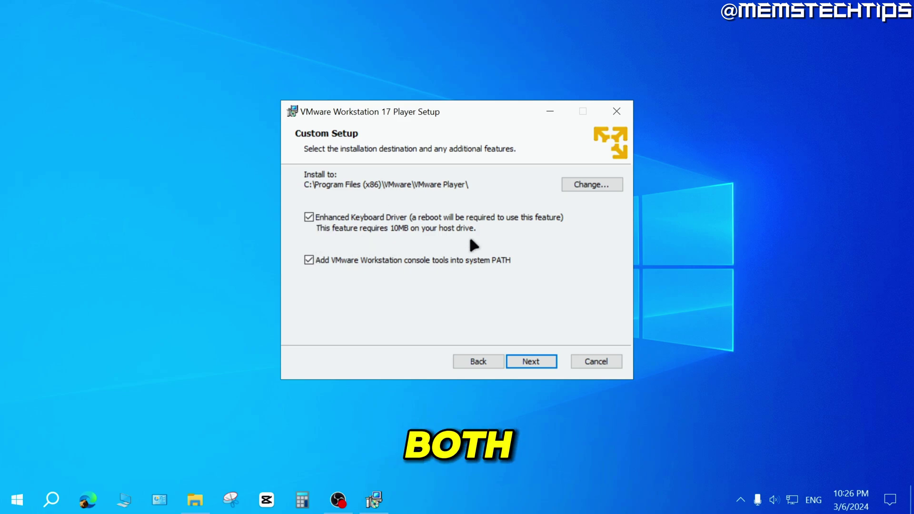
click(531, 362)
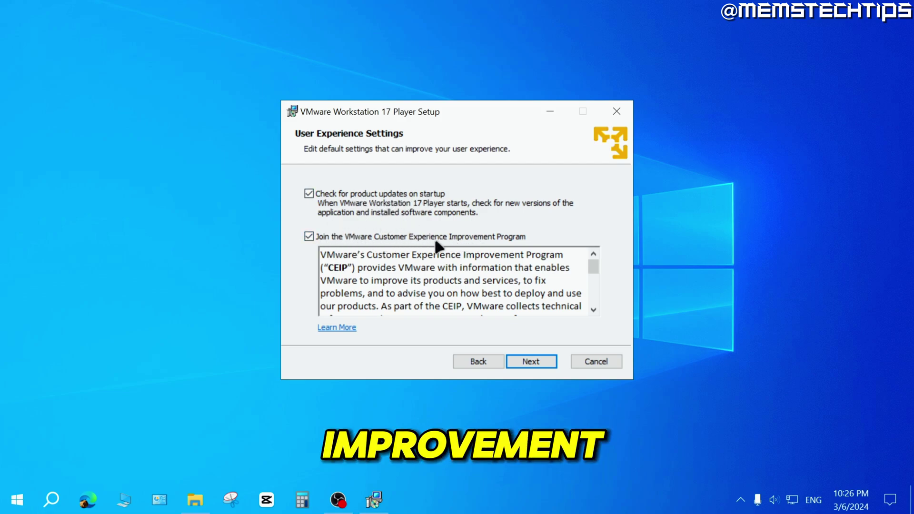
Step: Opt out of the Customer Experience Improvement Program, keep both shortcuts, install, and finish setup
click(309, 236)
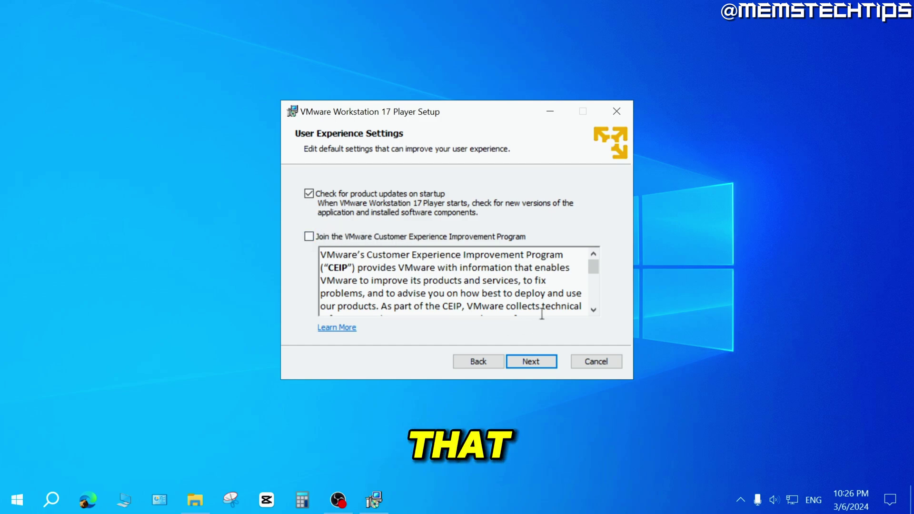
click(542, 361)
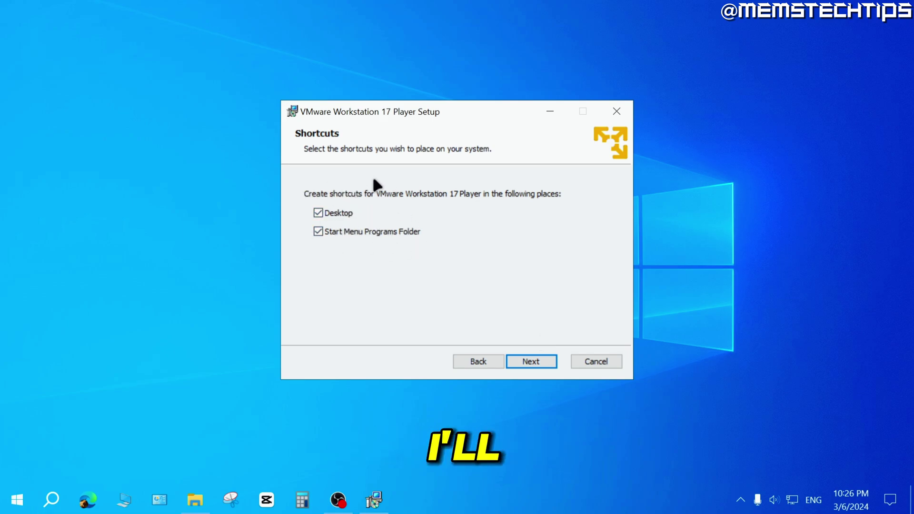
click(537, 363)
click(536, 362)
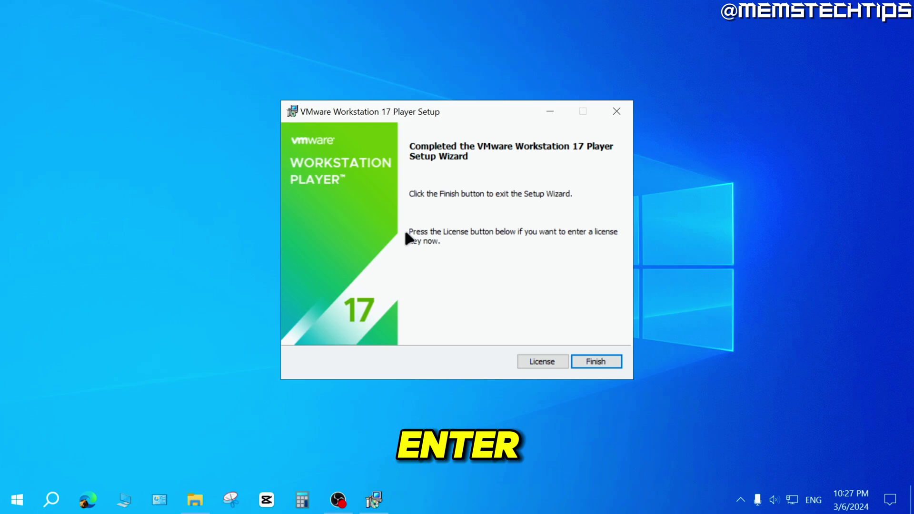
click(604, 363)
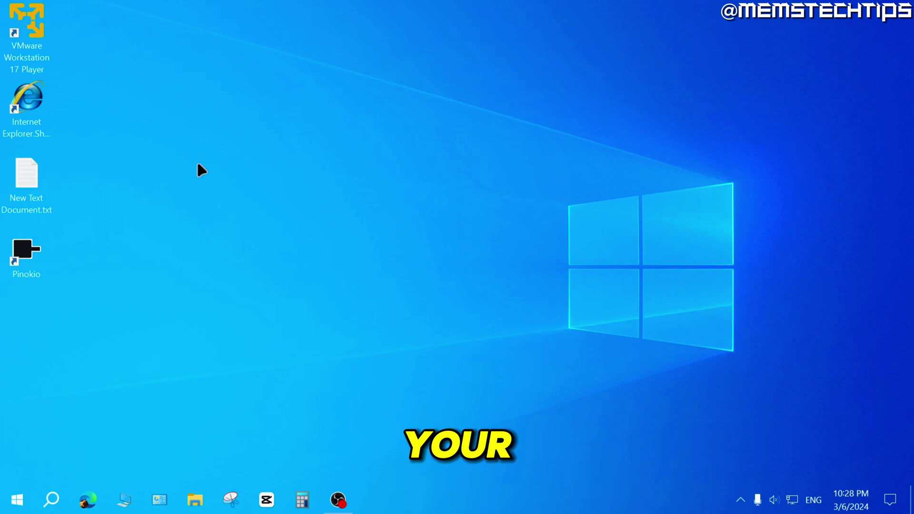
Step: Drag the VMware Workstation 17 Player desktop shortcut toward the screen centre
drag(27, 26, 447, 236)
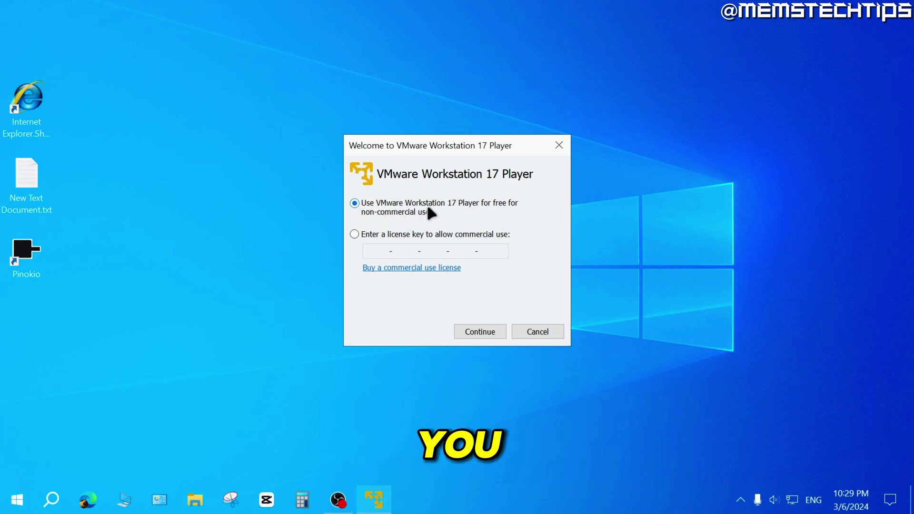
Step: Confirm free non-commercial use, dismiss the thank-you page, and maximize the Player window
click(491, 332)
click(498, 329)
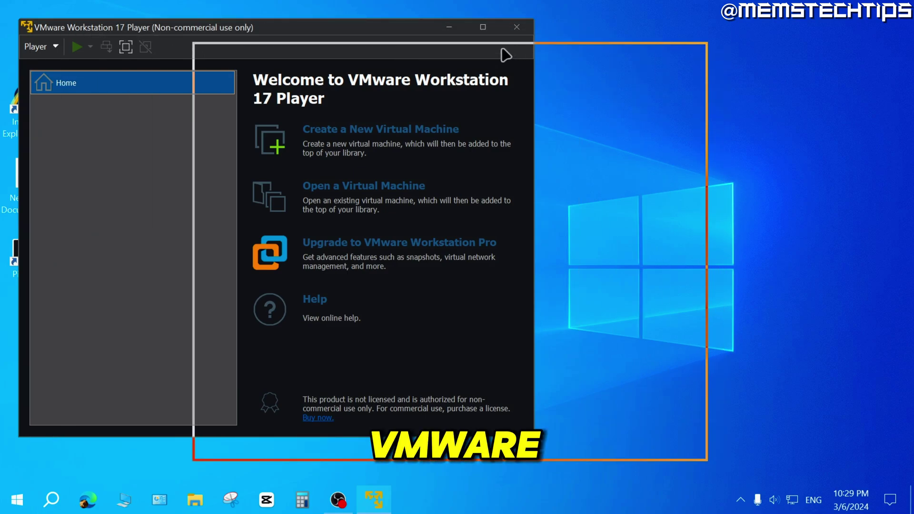
drag(328, 30, 503, 55)
click(657, 52)
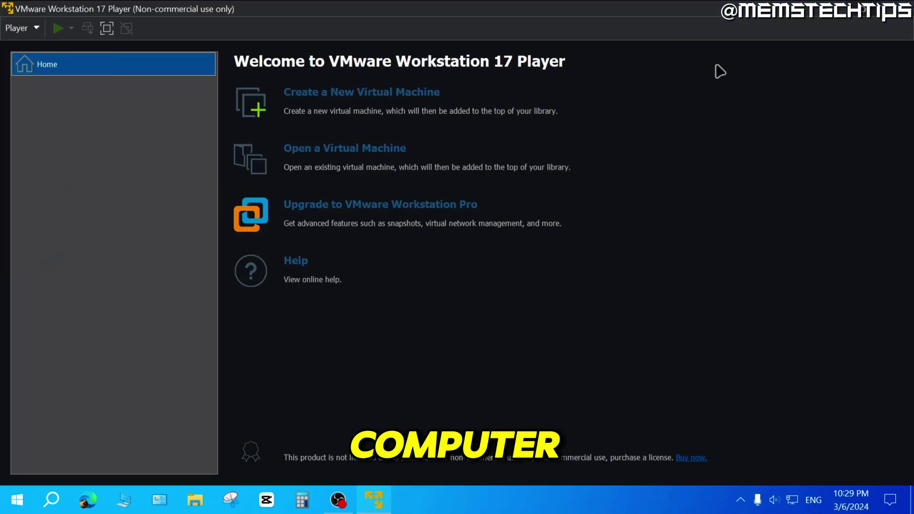